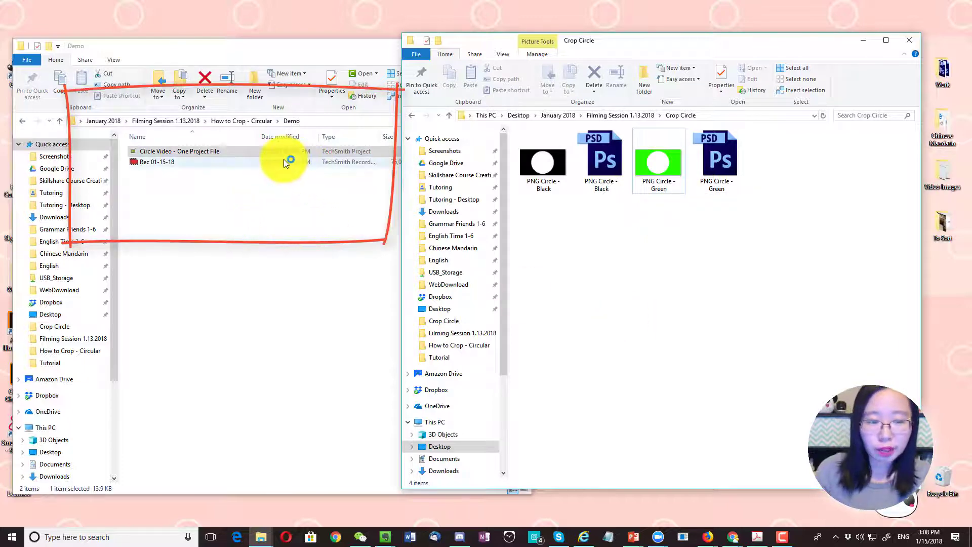
Open the Circle Video - One Project File project and inspect the Track 2 camera clip
double_click(260, 152)
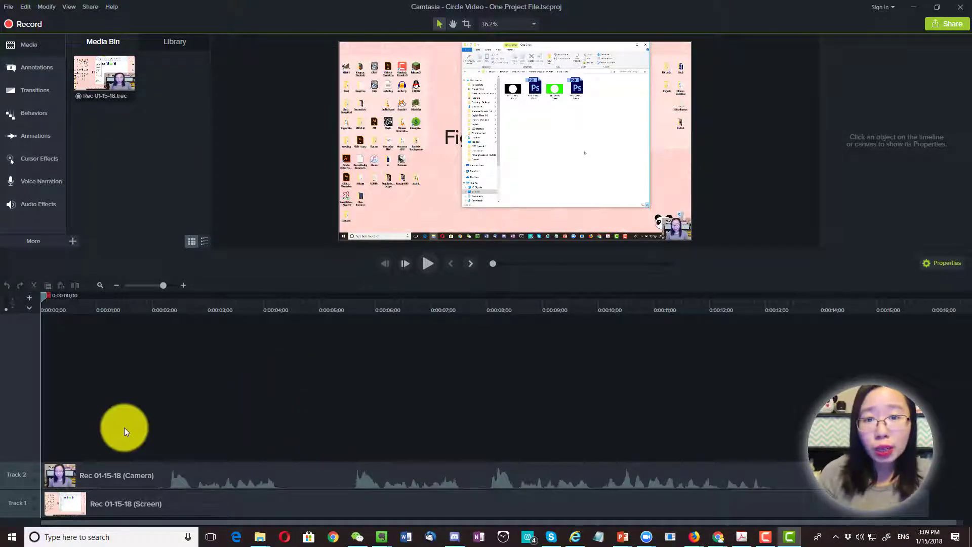
mouse_move(75, 477)
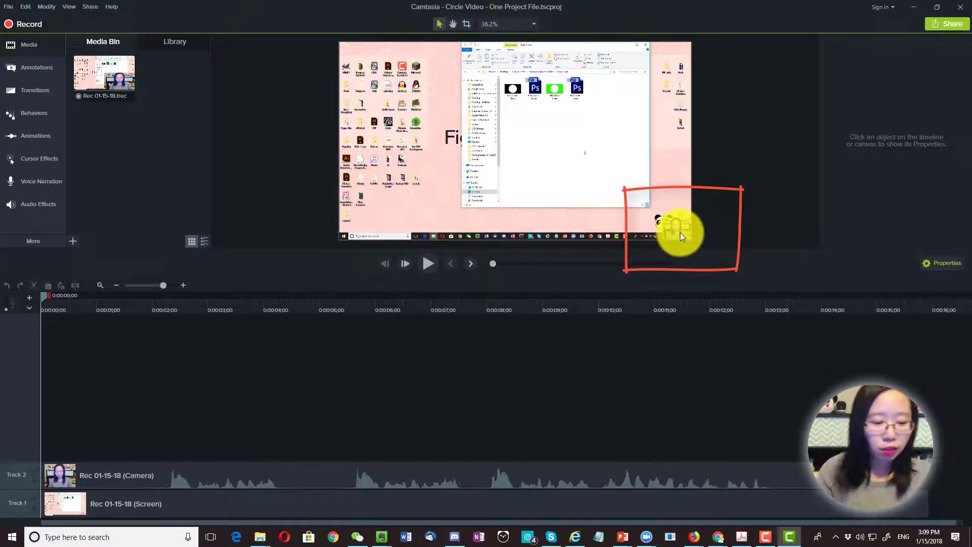
Copy the Track 2 camera clip and paste the duplicate onto a new Track 3
left_click(48, 480)
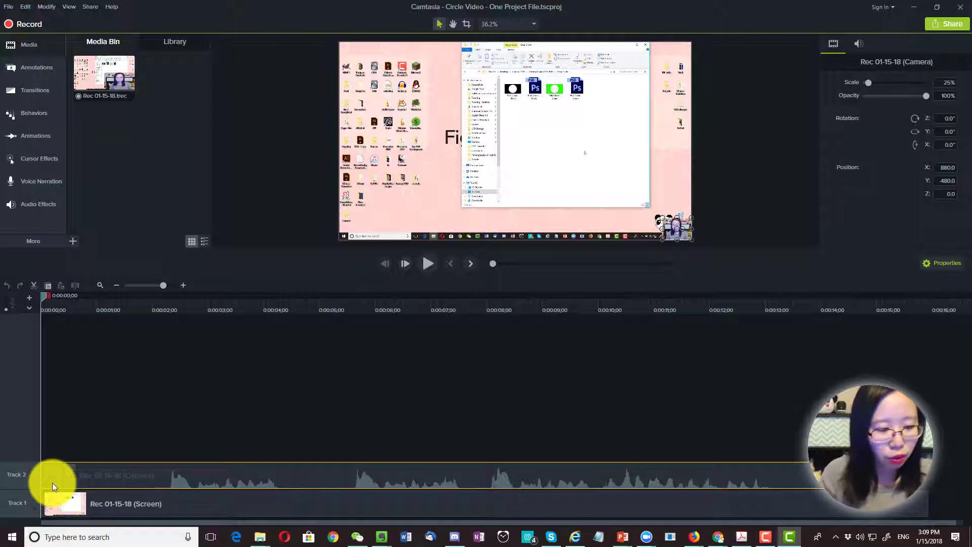
right_click(53, 482)
left_click(47, 482)
key("ctrl+c")
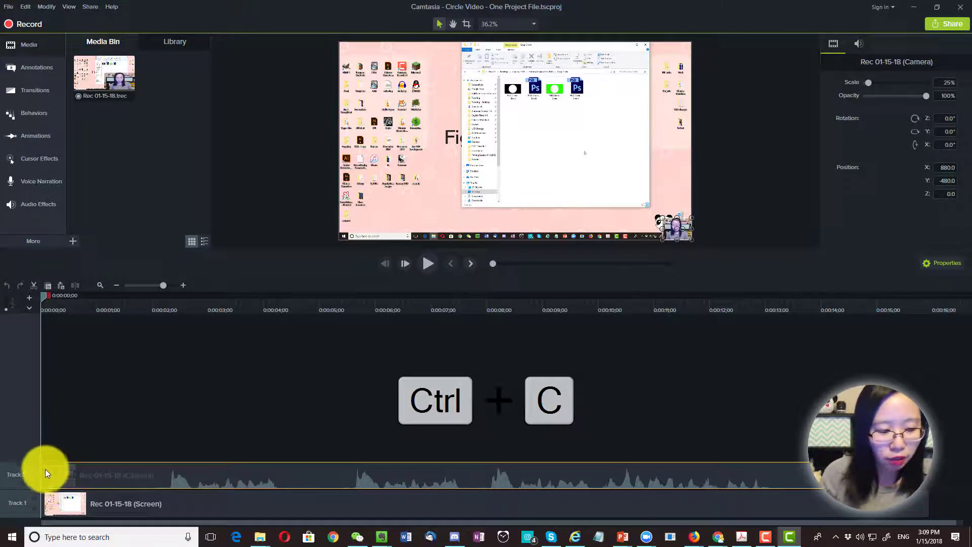
key("ctrl+v")
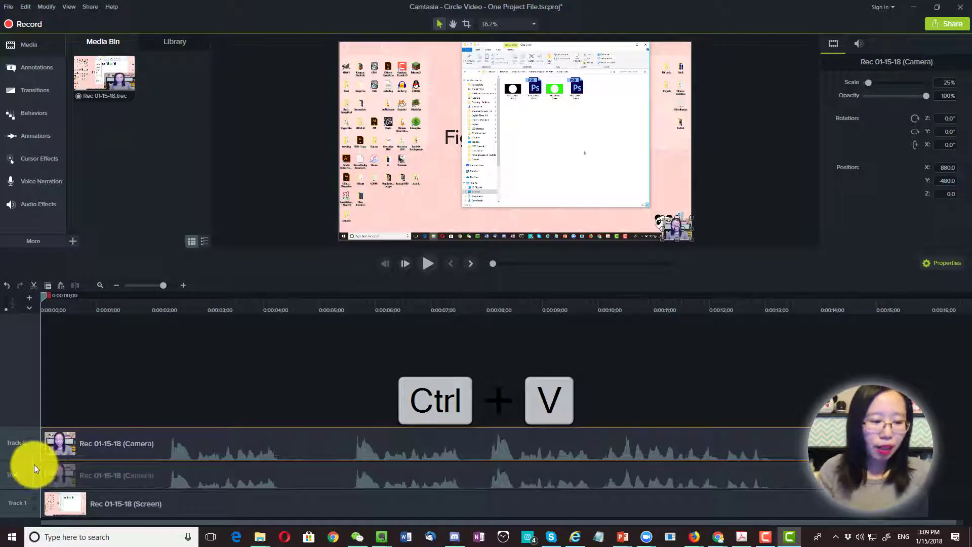
Disable Track 1 and Track 2 so only the camera copy shows
left_click(10, 470)
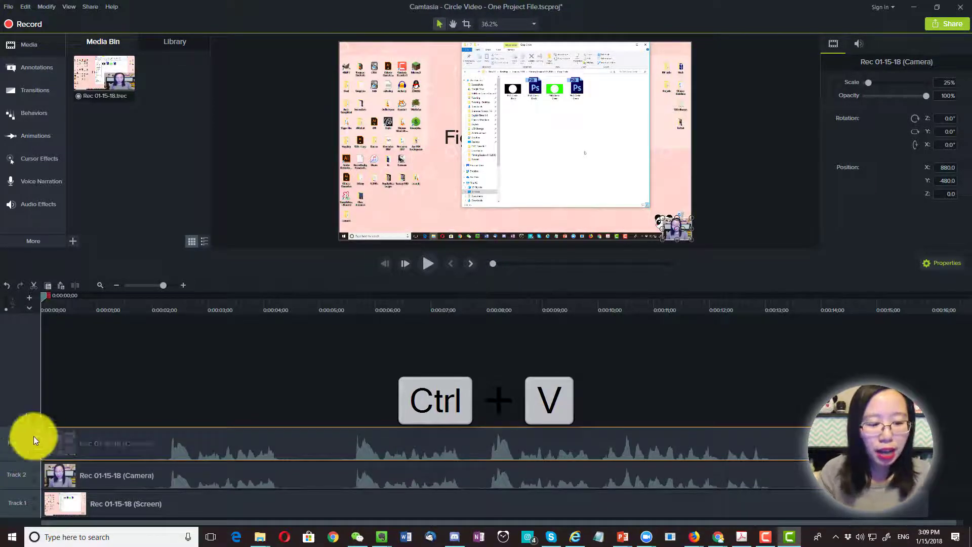
left_click(33, 485)
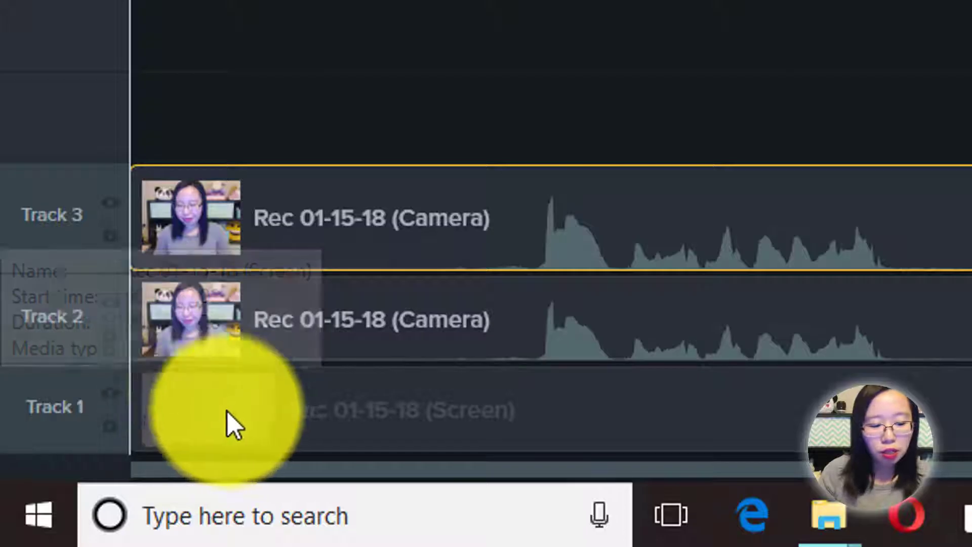
left_click(113, 427)
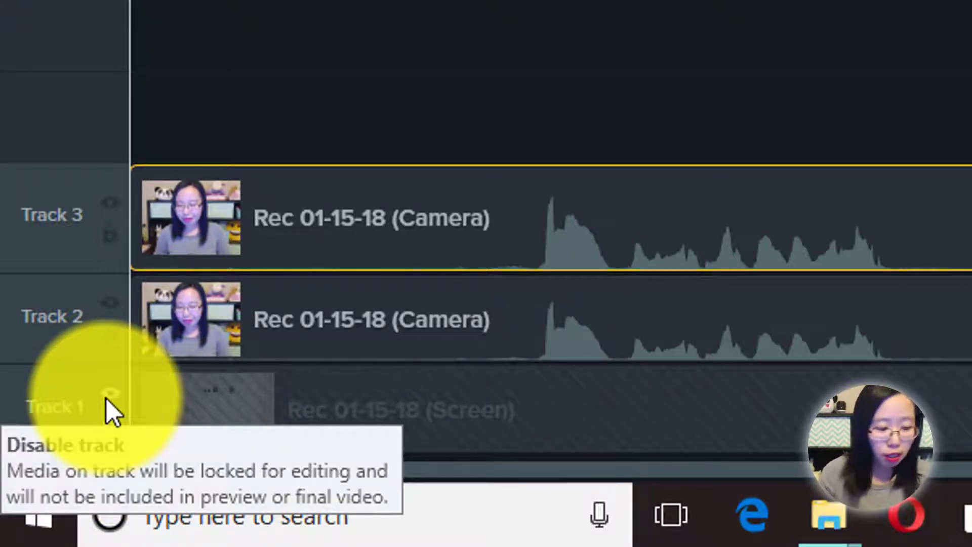
left_click(107, 397)
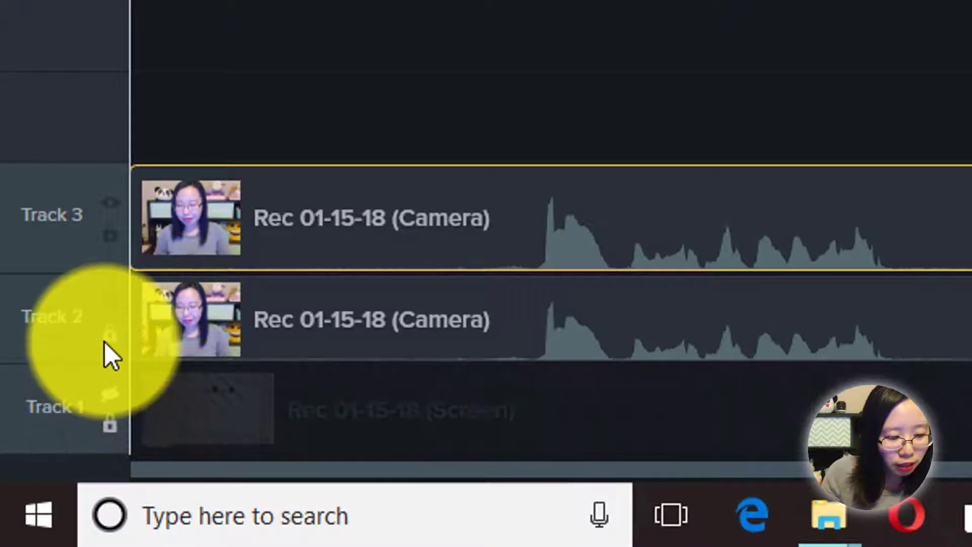
left_click(108, 307)
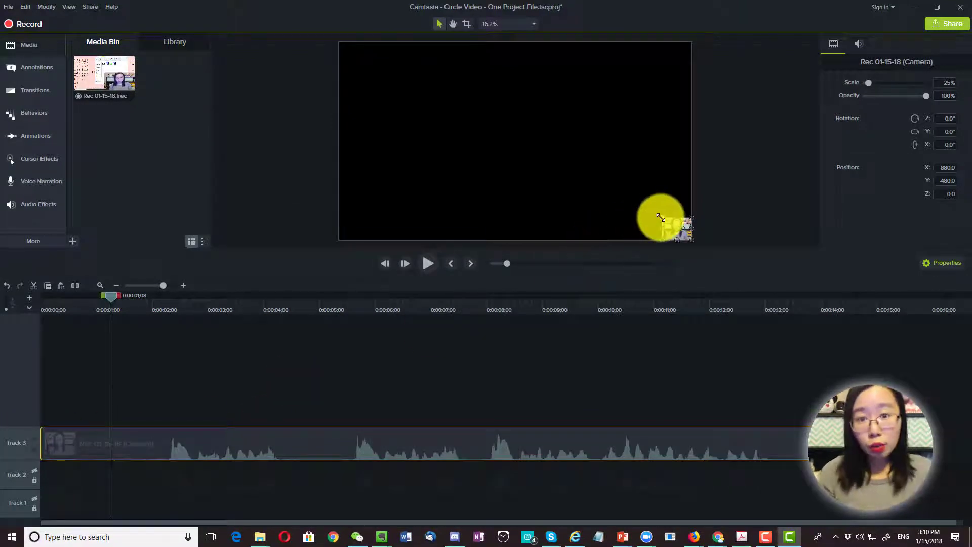
Scale the Track 3 camera copy up to 225% and centre it on the canvas guides
left_click_drag(660, 218, 427, 80)
left_click_drag(605, 97, 571, 98)
Import the PNG Circle - Green image from the Crop Circle folder into the Media Bin
left_click(299, 127)
key("alt+Tab")
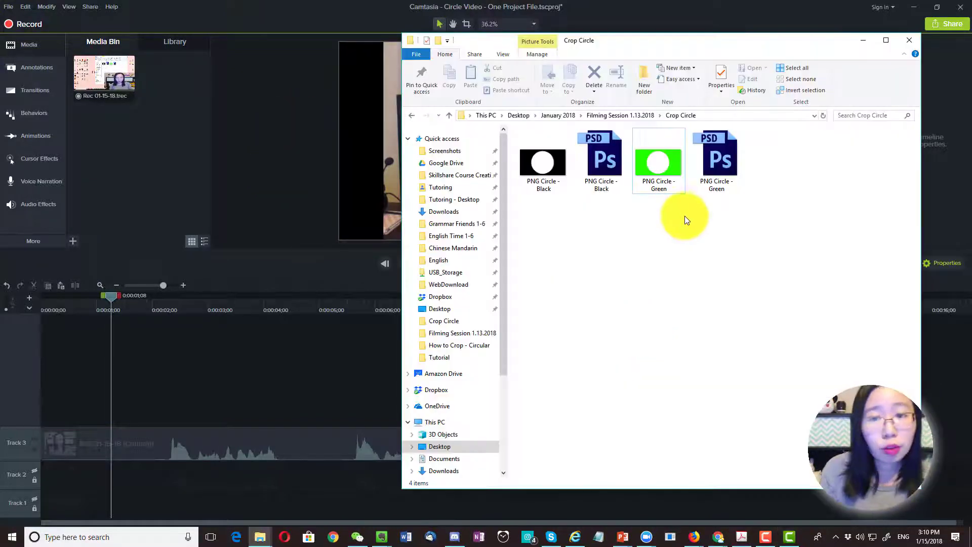
left_click(651, 166)
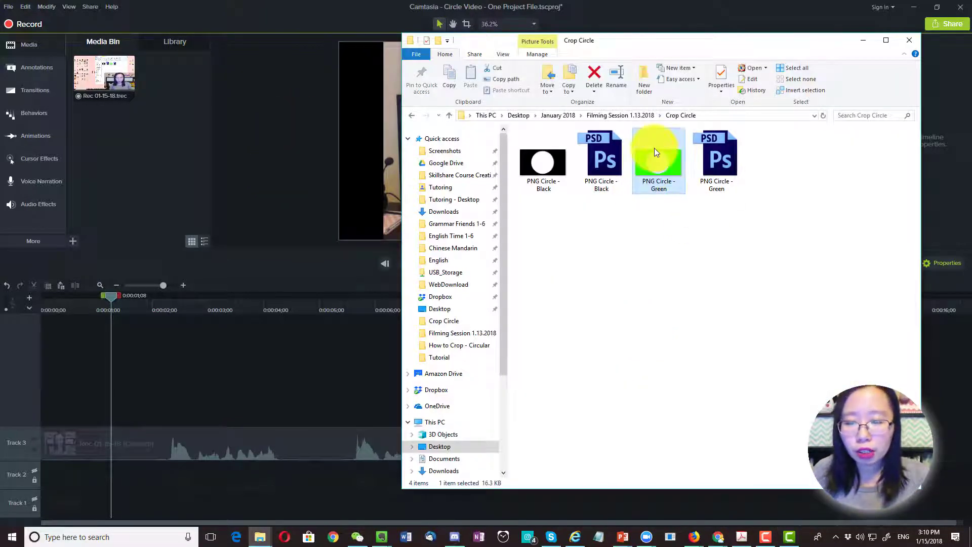
left_click_drag(654, 148, 157, 140)
left_click(157, 140)
Place the green circle on Track 4 and stretch it to the camera clip's 15-second length
left_click_drag(169, 91, 39, 390)
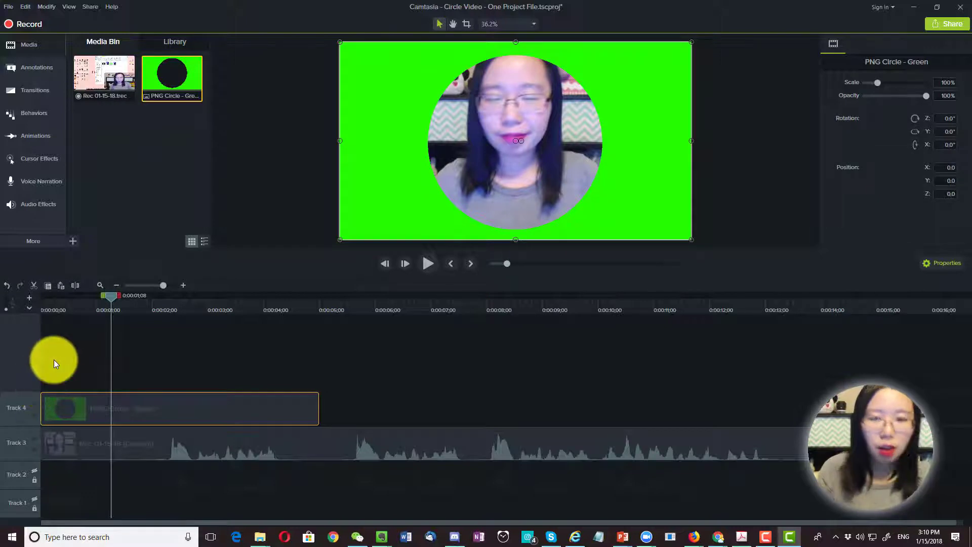
left_click_drag(63, 307, 52, 301)
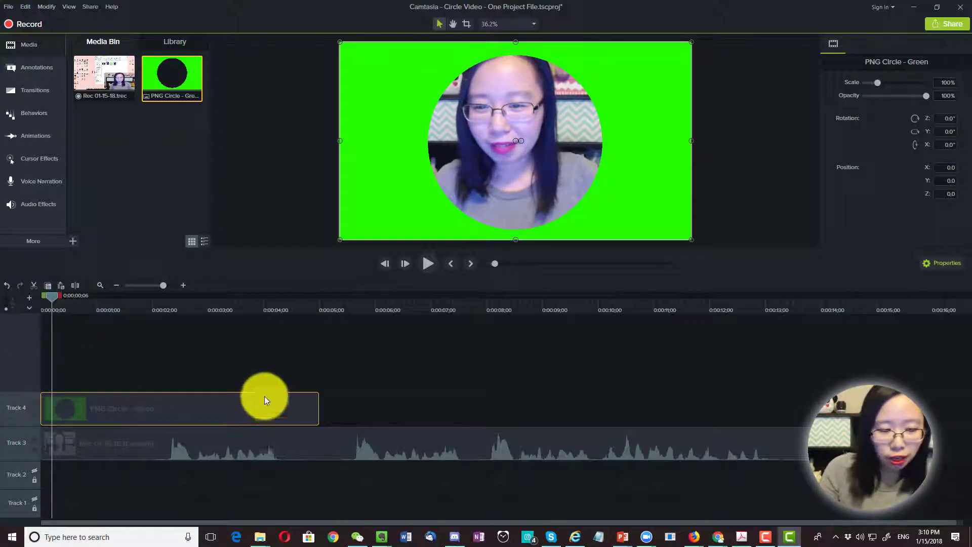
left_click_drag(317, 405, 909, 400)
left_click(88, 369)
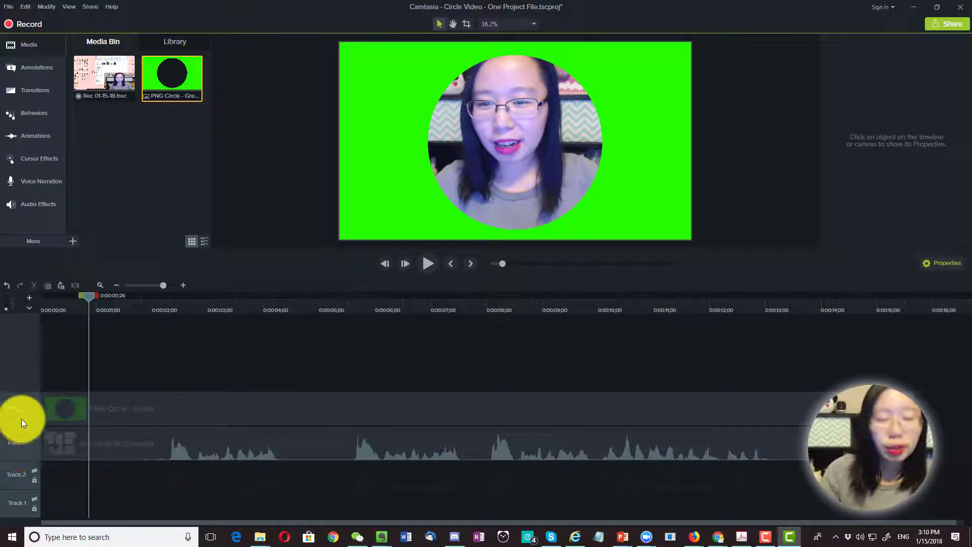
Produce a 1920x1080 WMV local file 'Circle Video - One Project File' with custom production settings
left_click(86, 9)
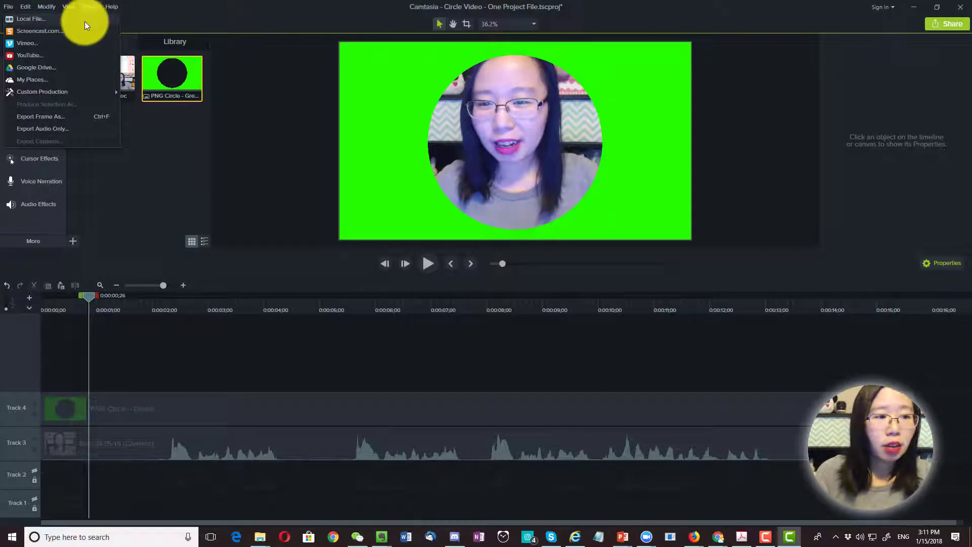
key("Escape")
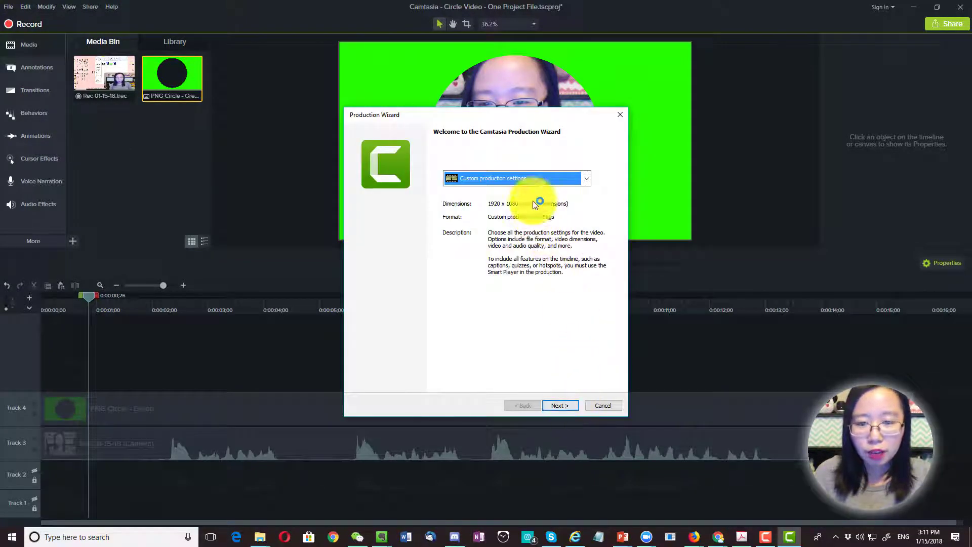
left_click(537, 178)
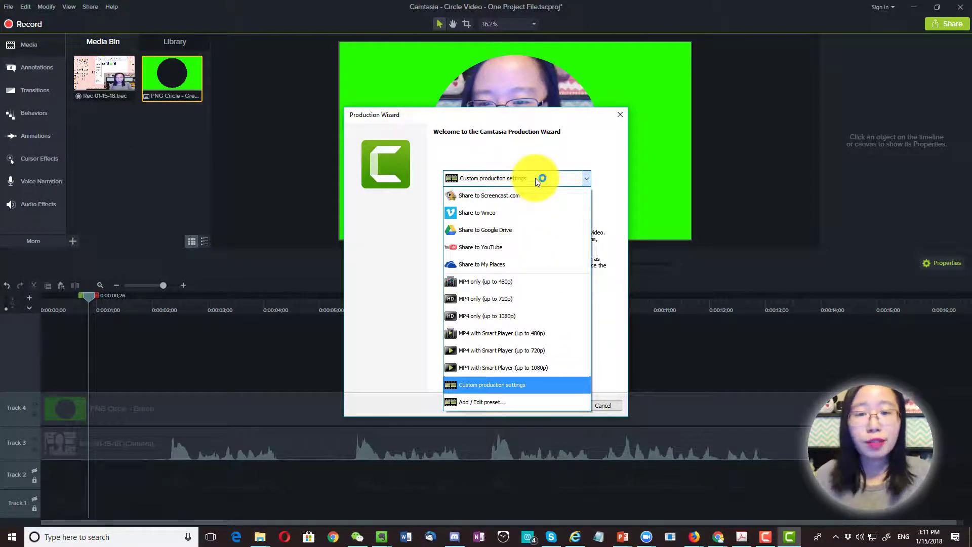
left_click(541, 384)
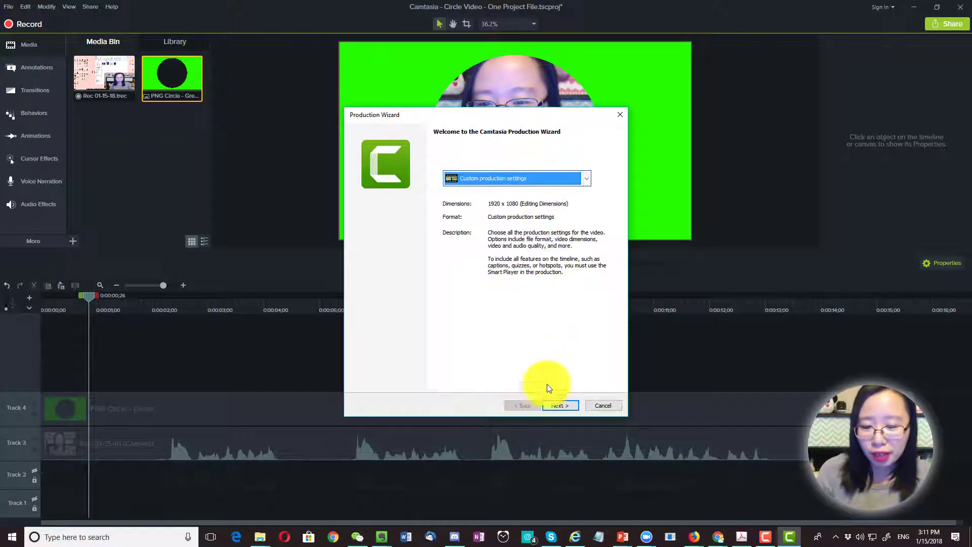
left_click(556, 404)
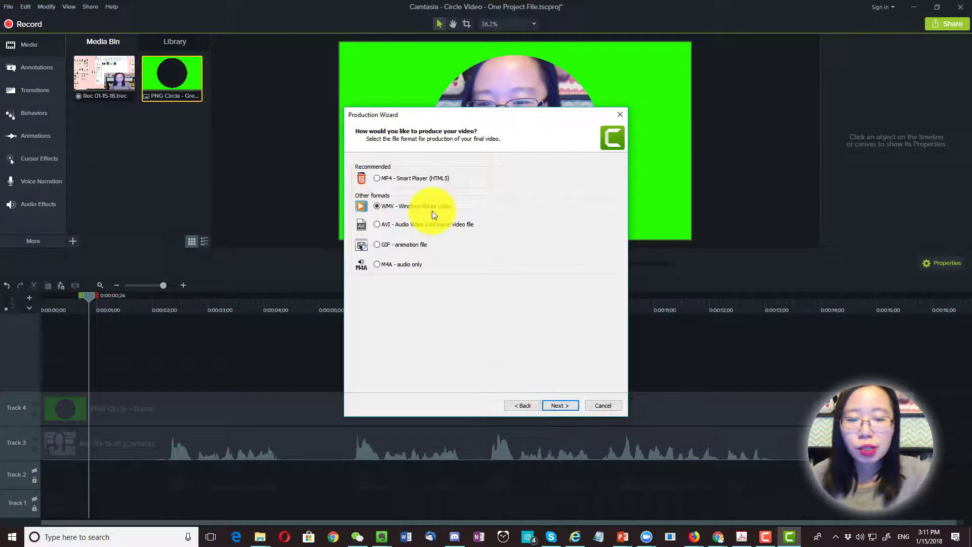
left_click(553, 402)
left_click(552, 402)
left_click(552, 402)
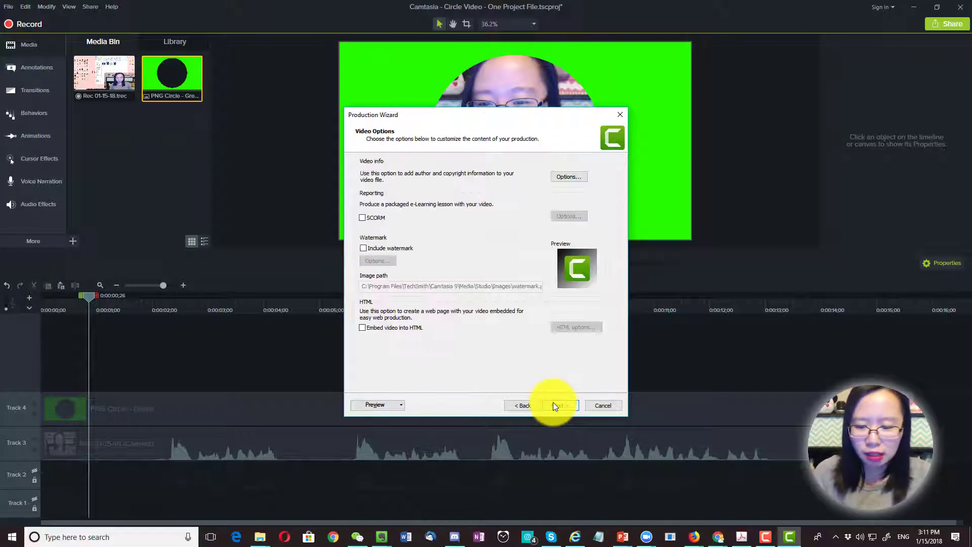
left_click(553, 402)
left_click(554, 405)
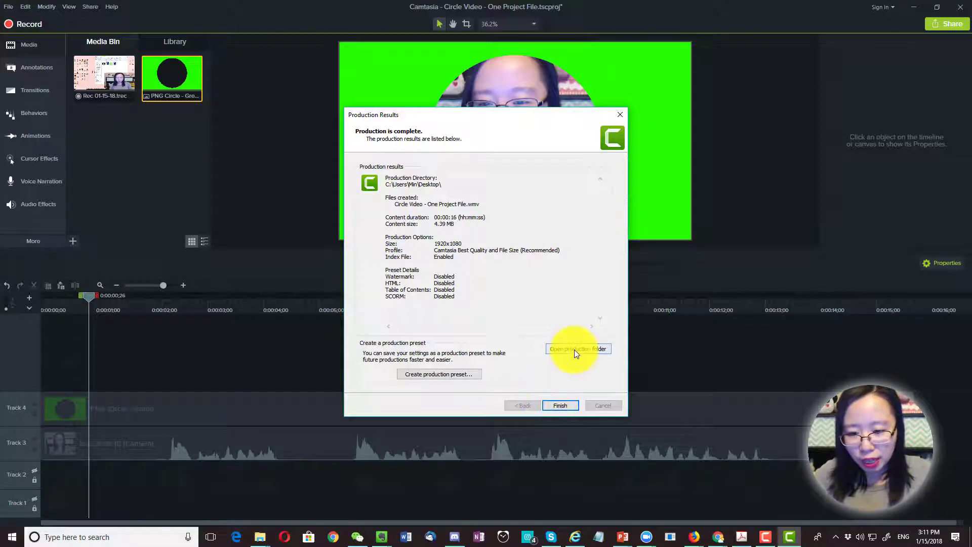
left_click(563, 405)
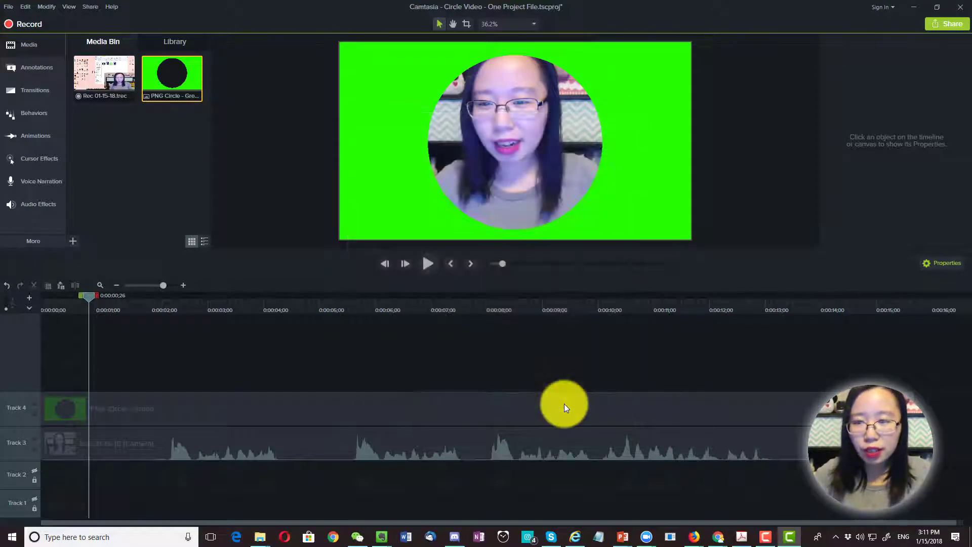
Find the rendered Circle Video file in the Demo folder and import it into Camtasia's media bin
left_click_drag(365, 4, 471, 121)
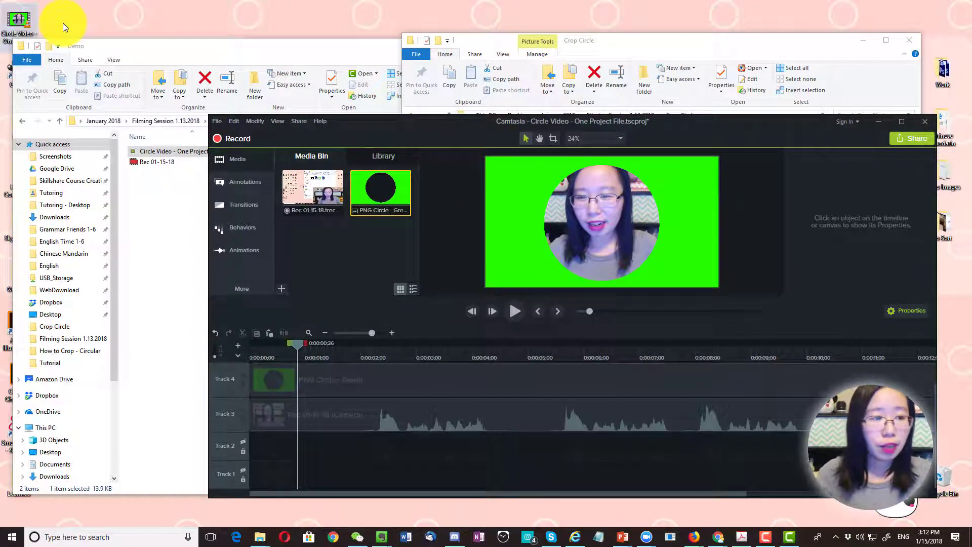
left_click(158, 209)
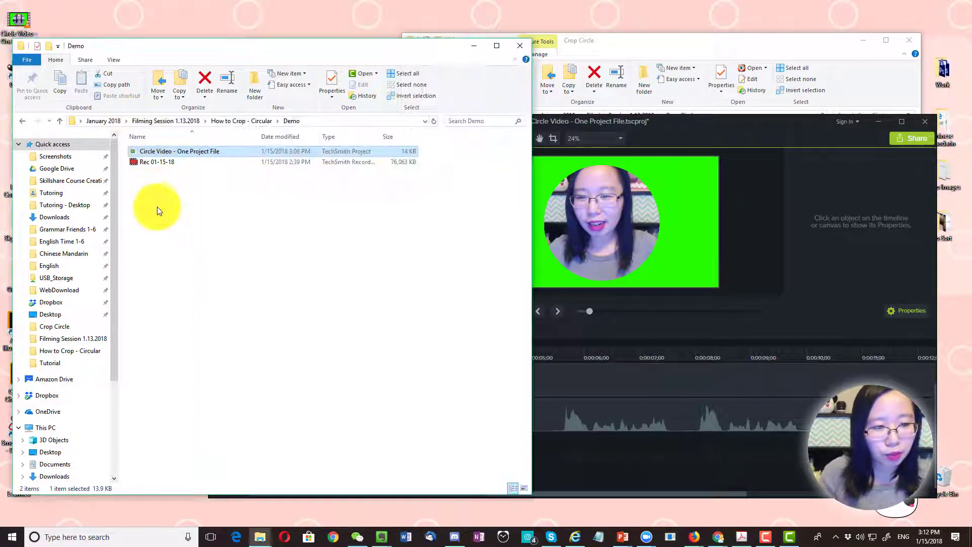
key("ctrl+v")
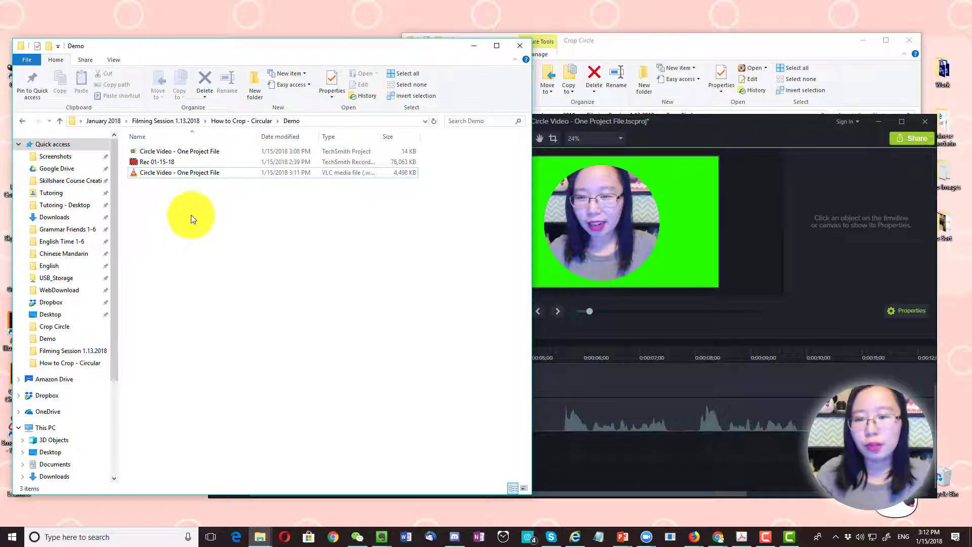
left_click(537, 124)
left_click_drag(511, 124, 527, 44)
left_click_drag(184, 43, 178, 190)
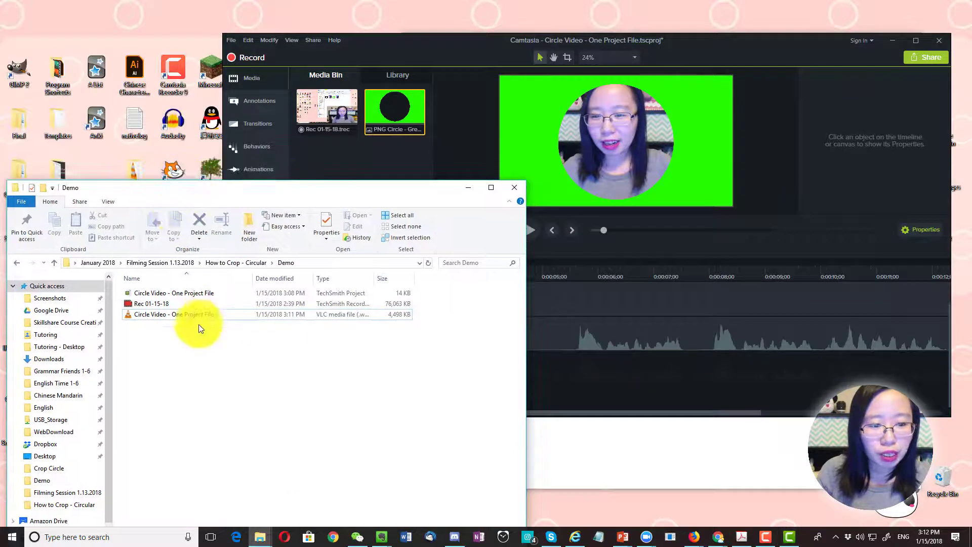
left_click_drag(230, 315, 368, 165)
Minimize the Demo folder, maximize Camtasia, and select the green circle clip on Track 4
left_click(162, 200)
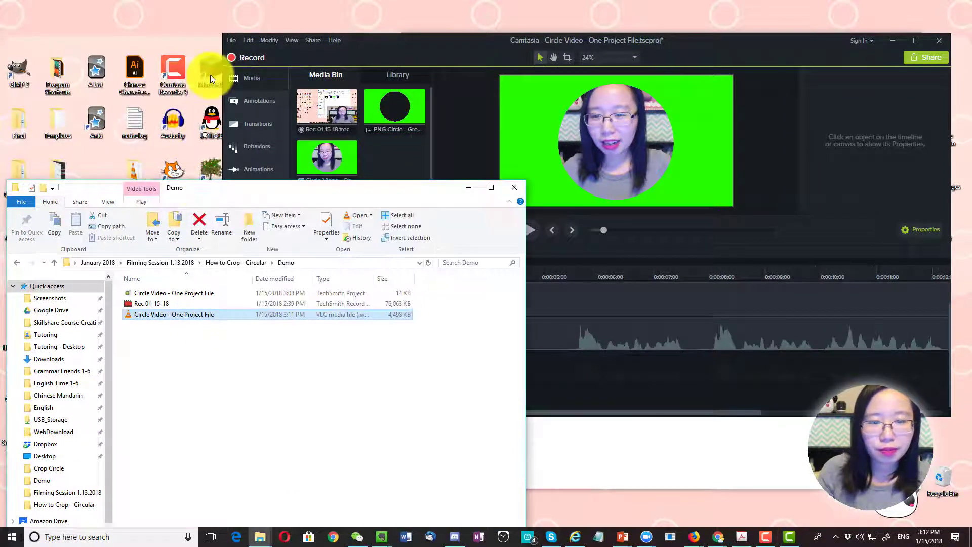
left_click_drag(216, 195, 240, 50)
left_click(485, 54)
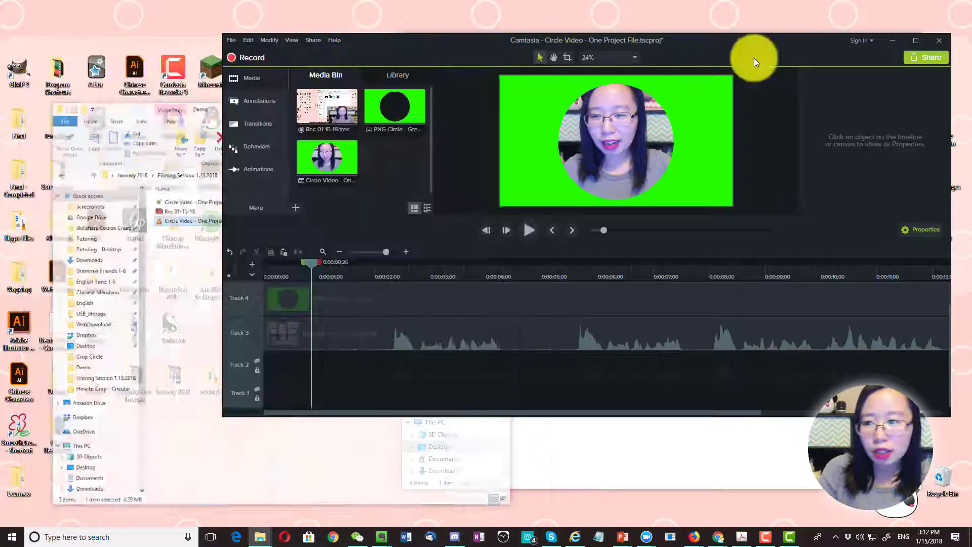
left_click(915, 40)
left_click(87, 413)
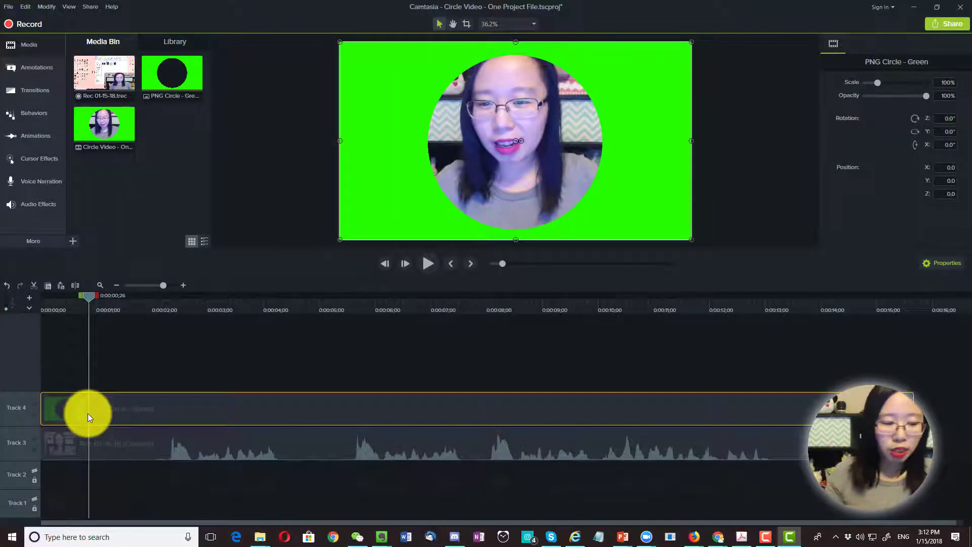
Remove Tracks 4 and 3 with their media and place the rendered Circle Video clip on Track 3
right_click(27, 451)
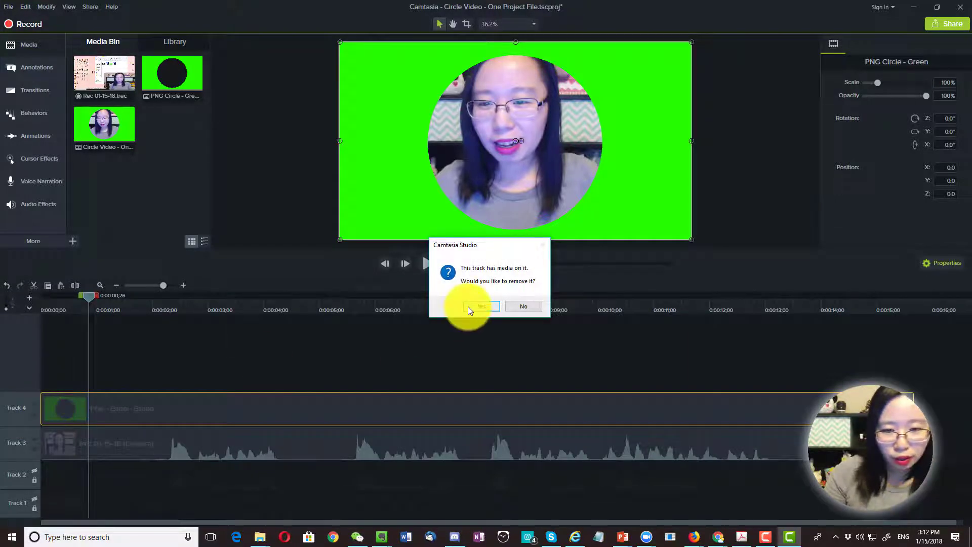
left_click(467, 305)
right_click(13, 443)
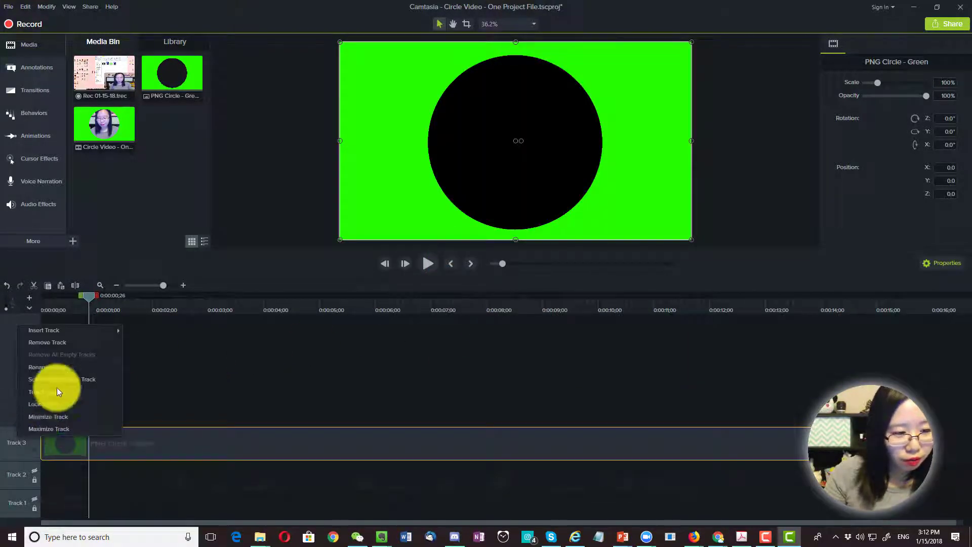
left_click(78, 339)
left_click(477, 303)
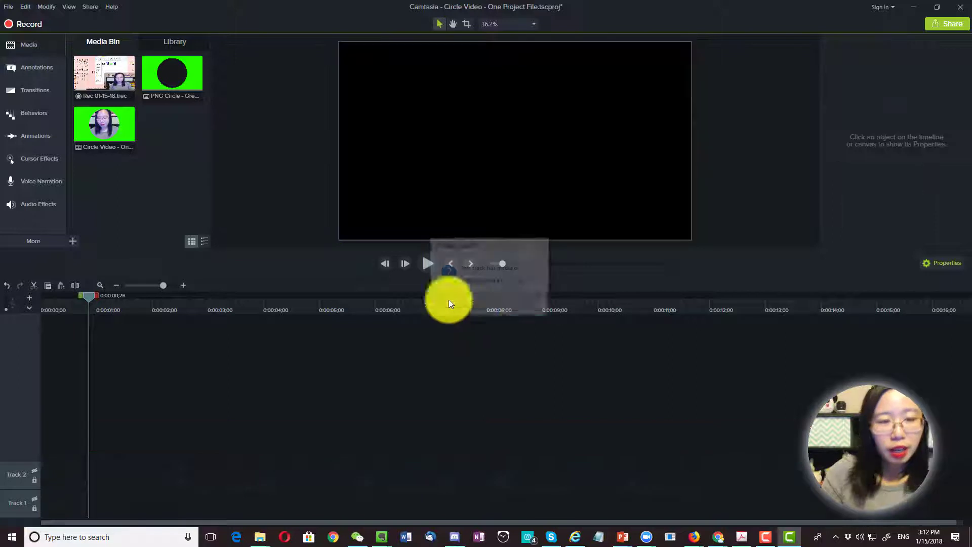
left_click(96, 151)
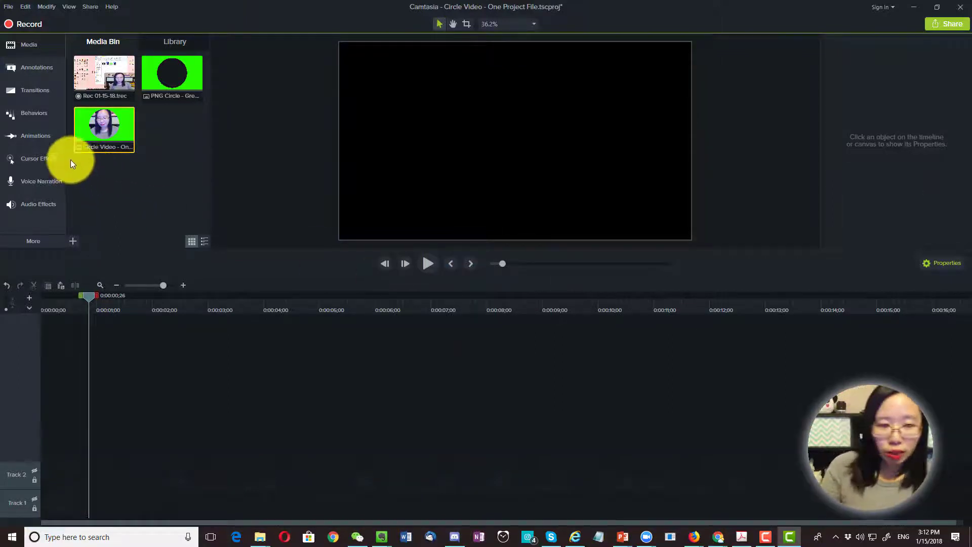
left_click_drag(86, 140, 44, 402)
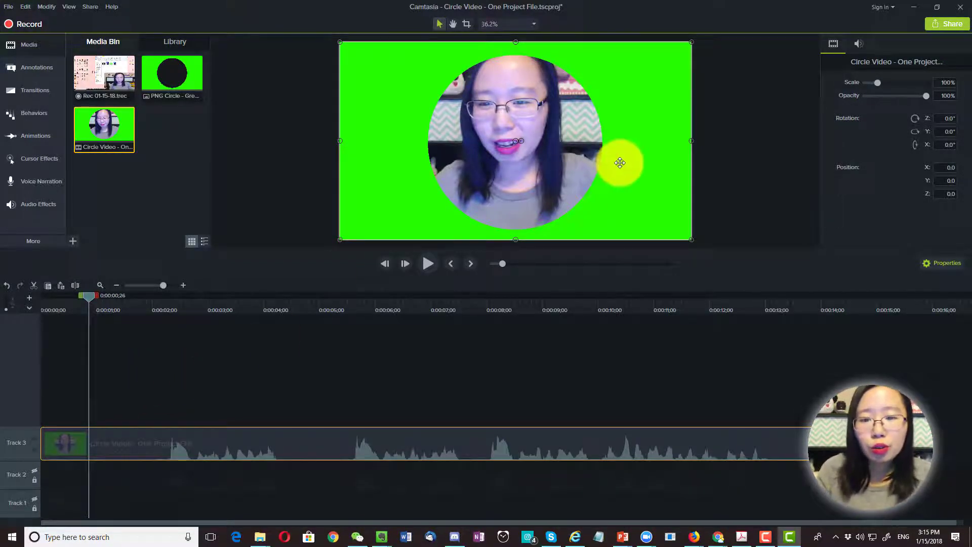
Add the Remove a Color visual effect to the Circle Video clip on the canvas
right_click(620, 163)
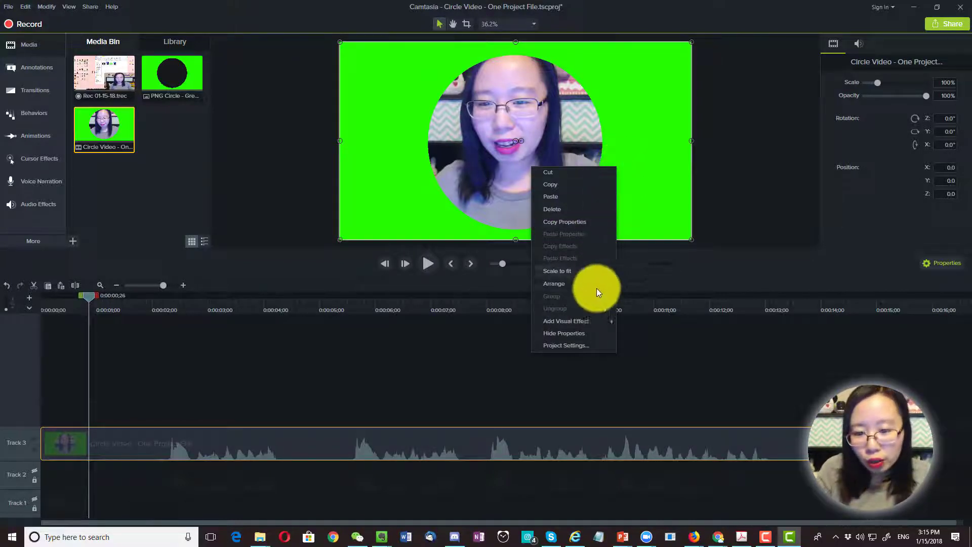
mouse_move(593, 321)
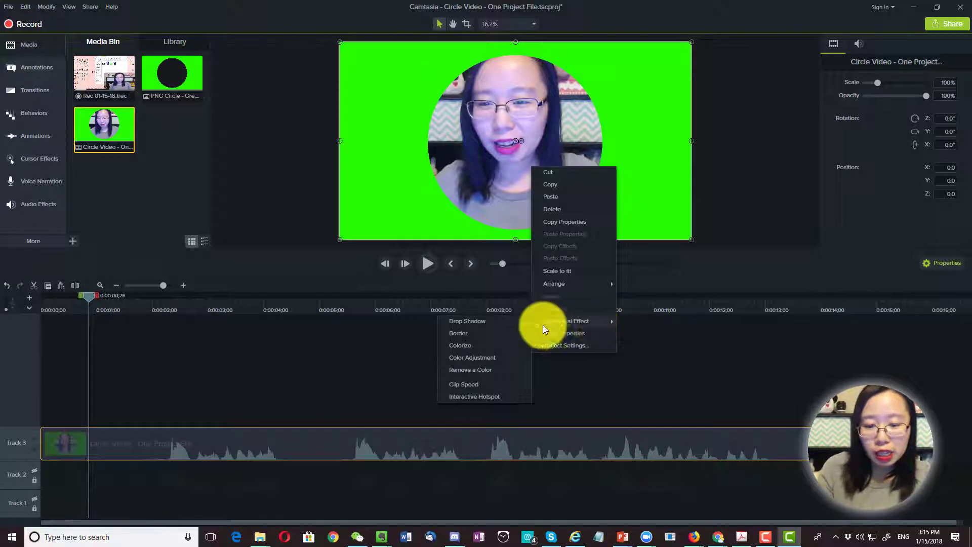
left_click(485, 369)
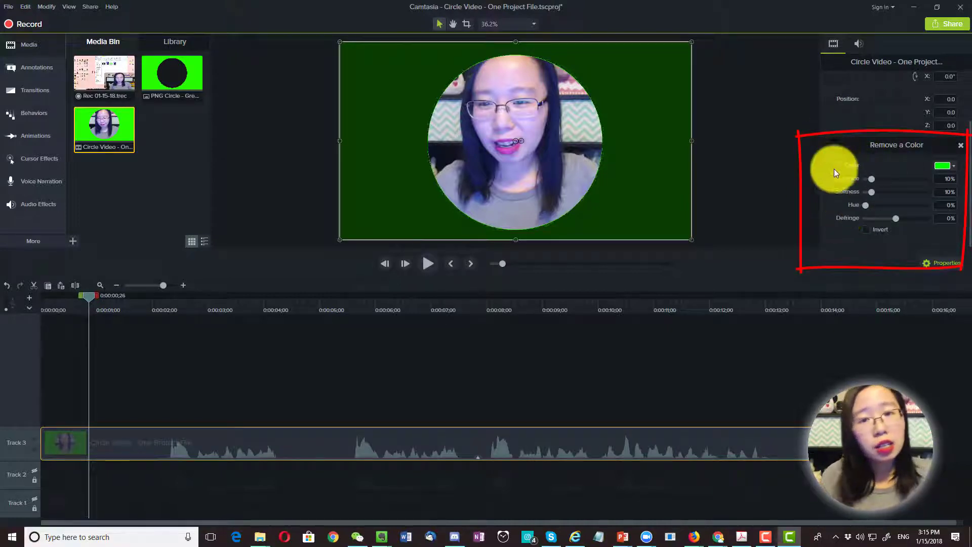
Raise Remove a Color tolerance to 60% and lower softness until the green background vanishes
left_click(931, 265)
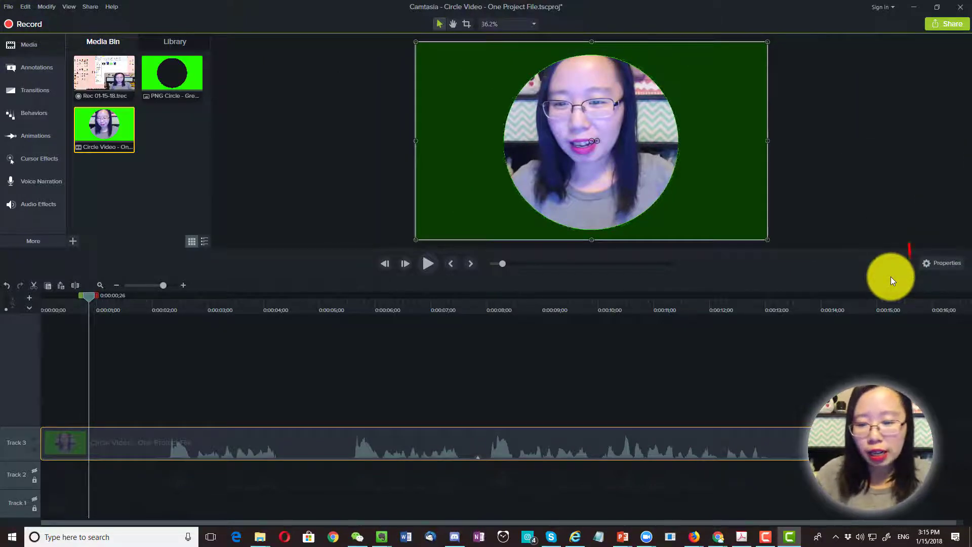
left_click(934, 268)
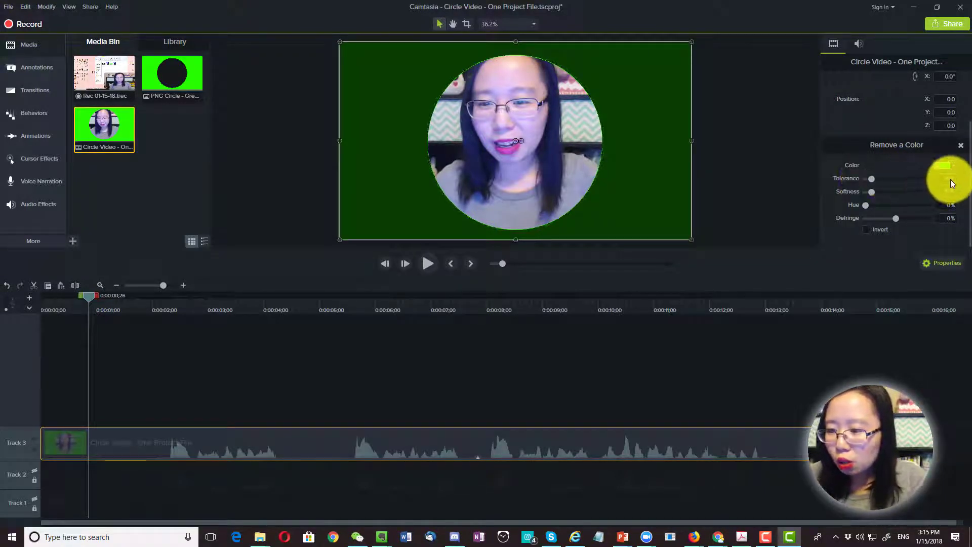
scroll(950, 183, "up", 5)
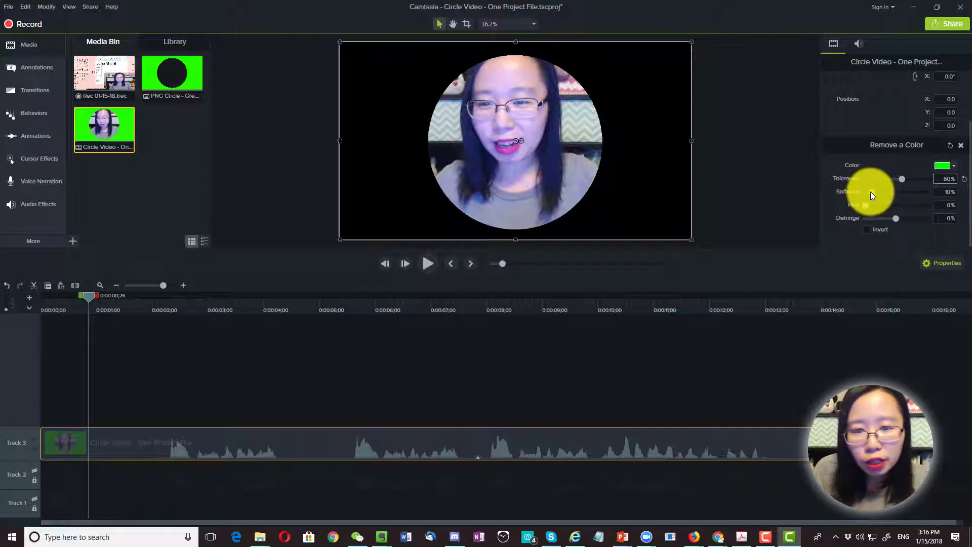
left_click(965, 196)
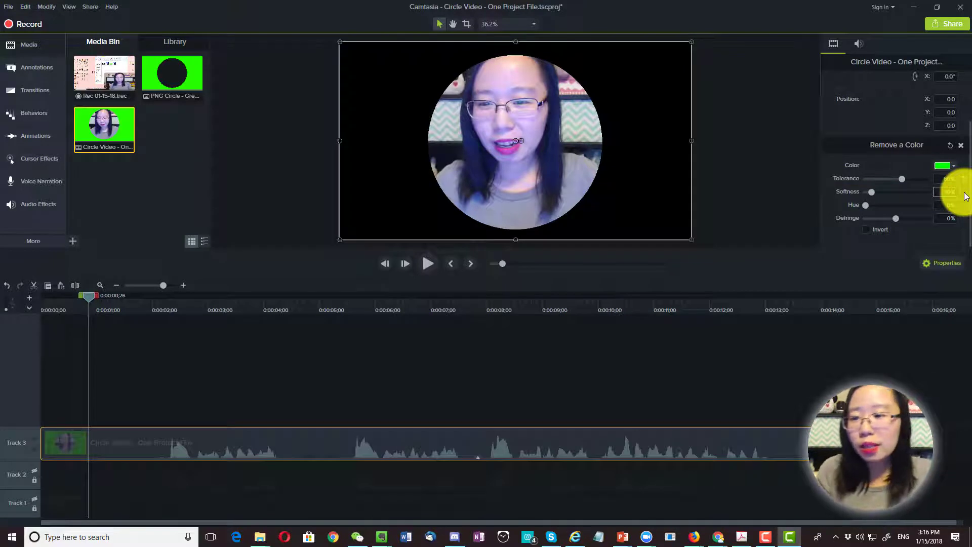
left_click(764, 200)
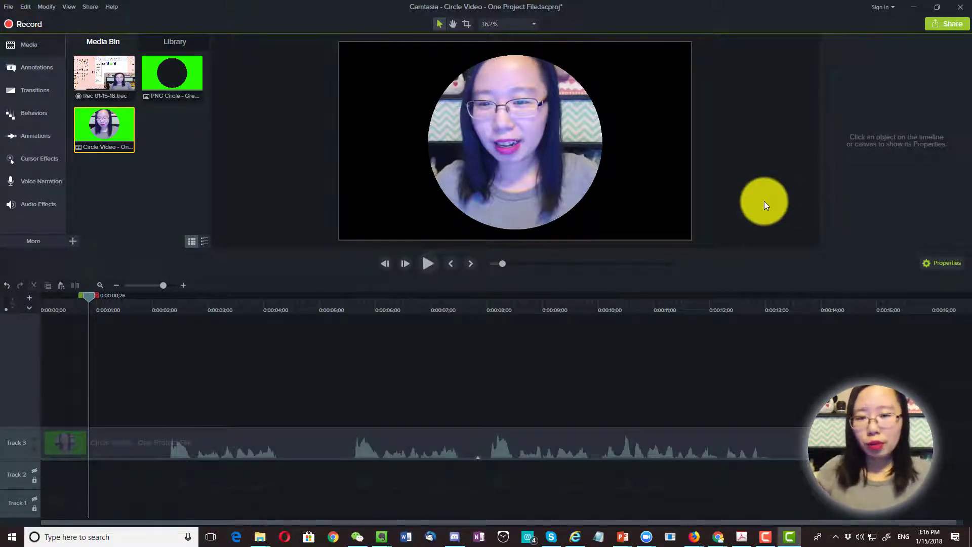
Scale the circled webcam clip down to 58.3% and move it to the lower-right corner
left_click(542, 112)
left_click_drag(409, 100, 437, 103)
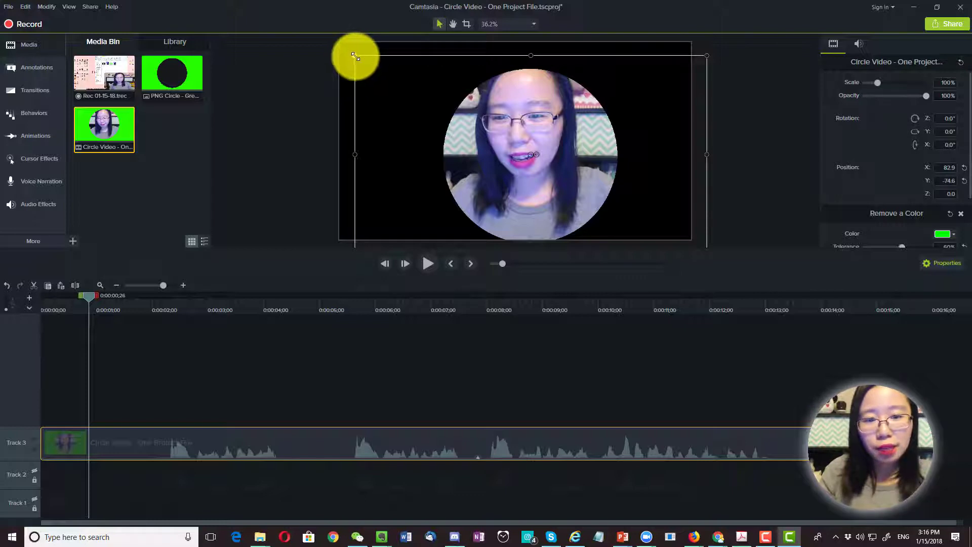
left_click_drag(354, 55, 506, 147)
left_click_drag(566, 174, 588, 152)
left_click(278, 145)
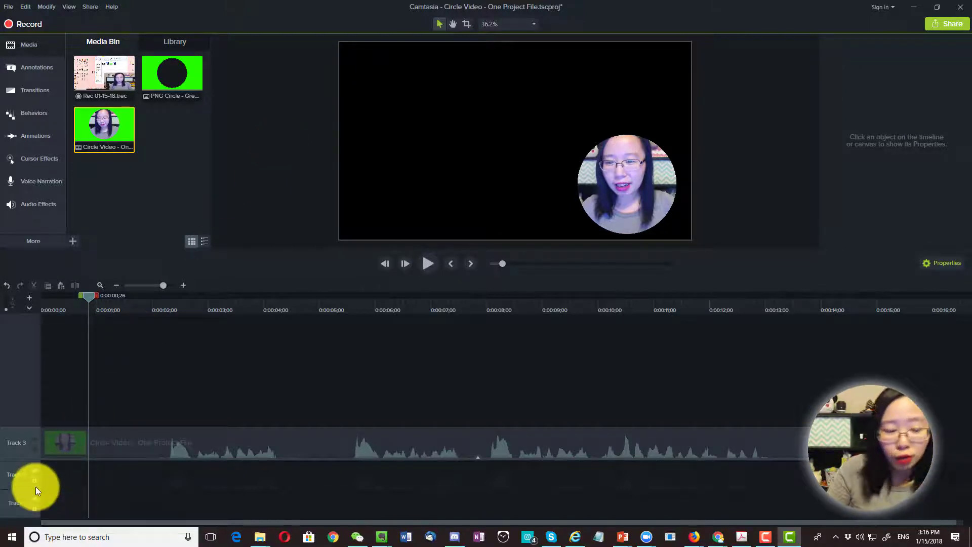
Turn on Tracks 1 and 2, then move the circle bubble left to reveal the corner camera clip
left_click(34, 509)
left_click(35, 471)
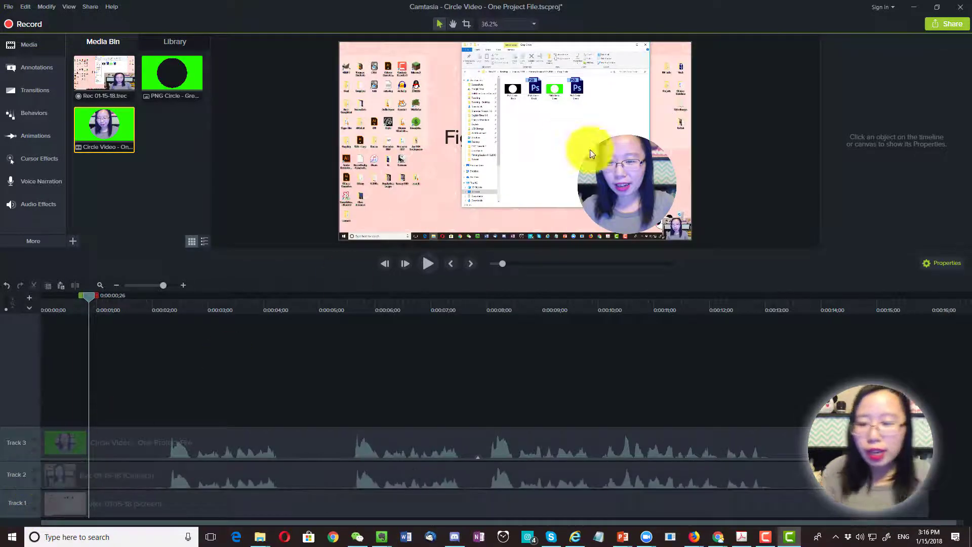
left_click(678, 224)
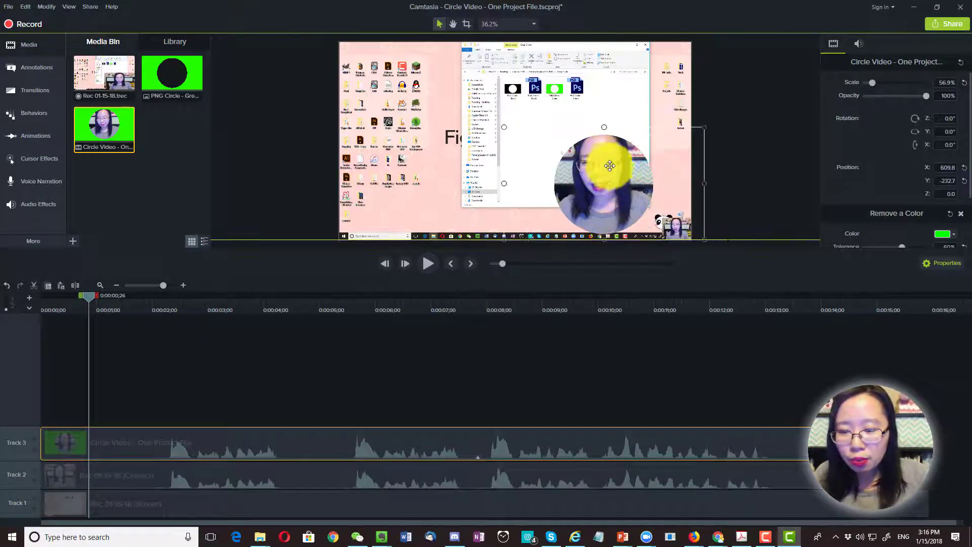
left_click_drag(602, 162, 467, 165)
left_click(724, 169)
left_click(680, 226)
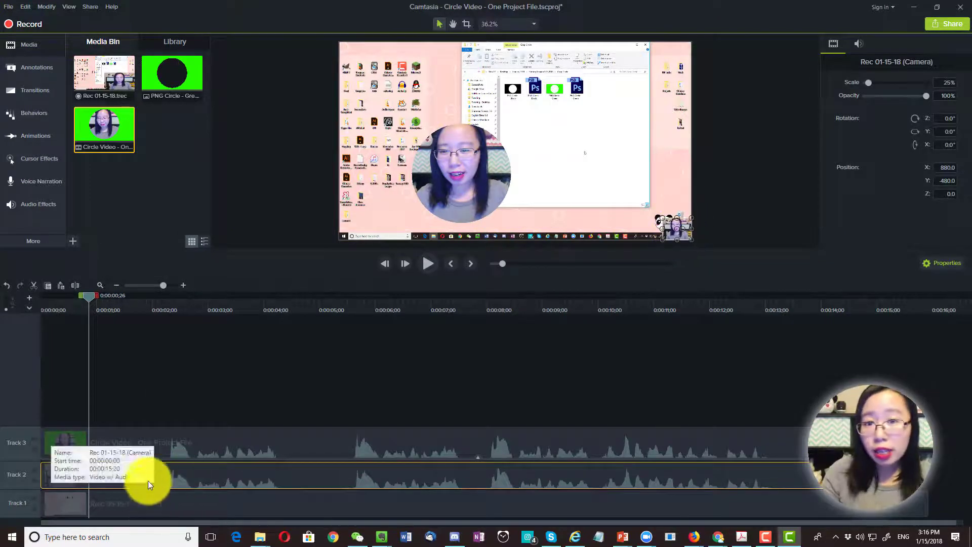
Remove the old camera track, Track 2, along with its media
right_click(11, 475)
left_click(43, 387)
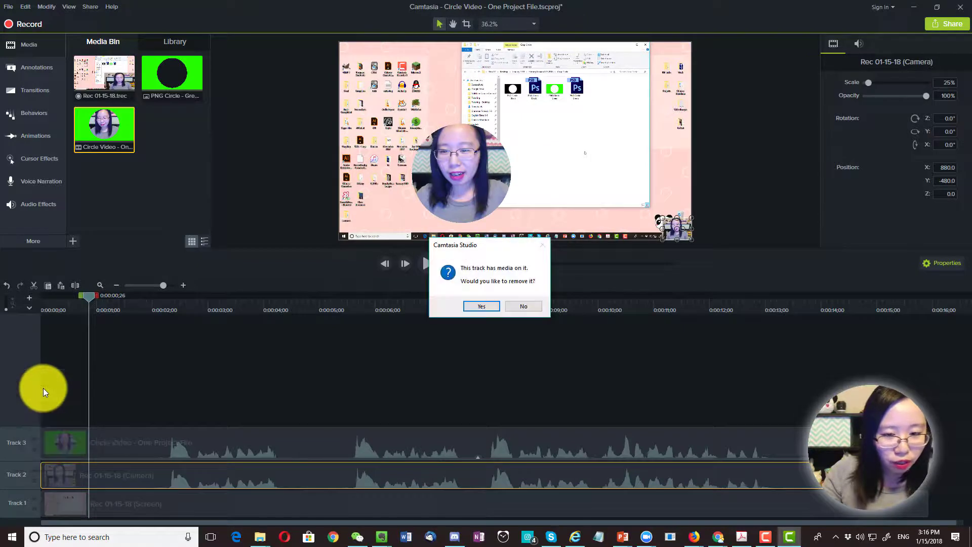
left_click(481, 306)
Move the circle bubble to the lower-right corner and shrink it to 49.7% scale
left_click(457, 172)
left_click_drag(458, 173, 611, 178)
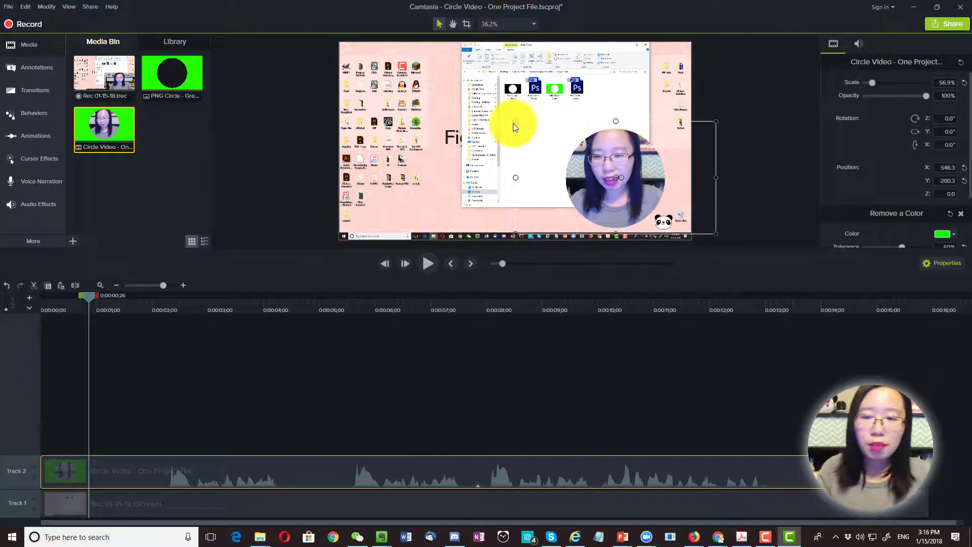
left_click_drag(513, 122, 541, 135)
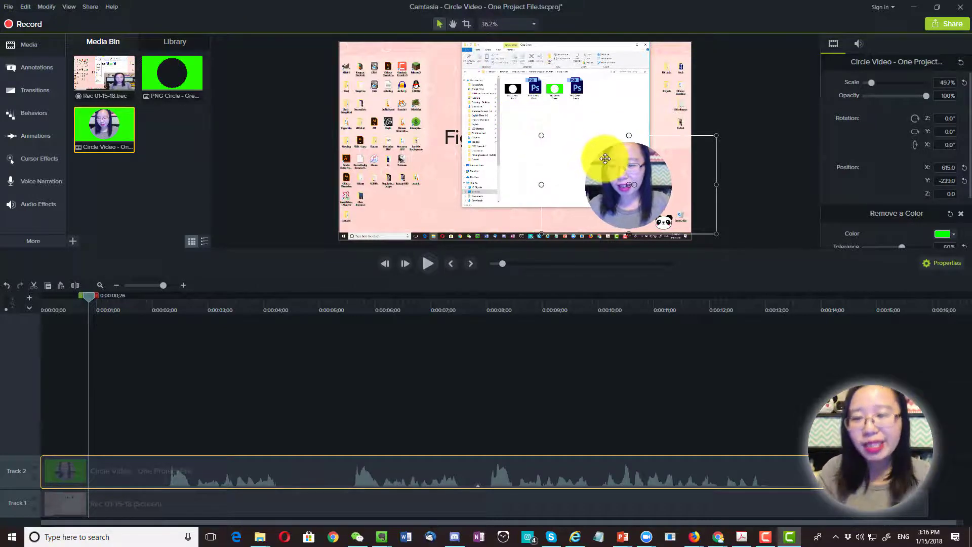
Deselect the bubble and play a few seconds of the video to preview the overlay
left_click(183, 295)
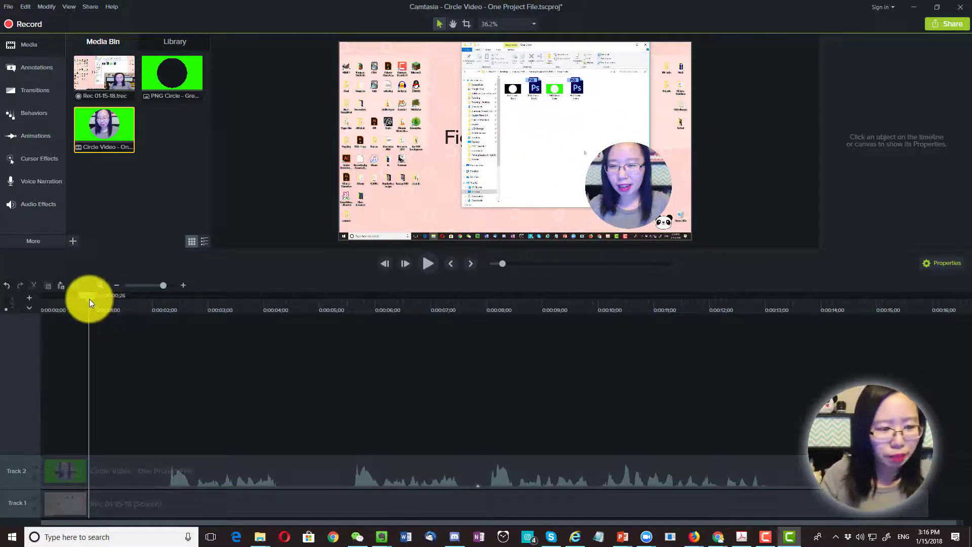
key("space")
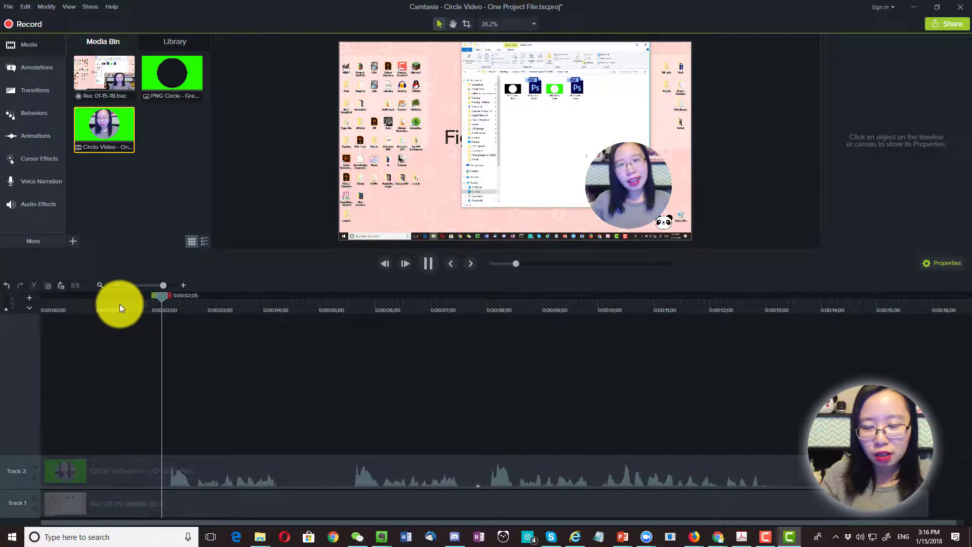
key("space")
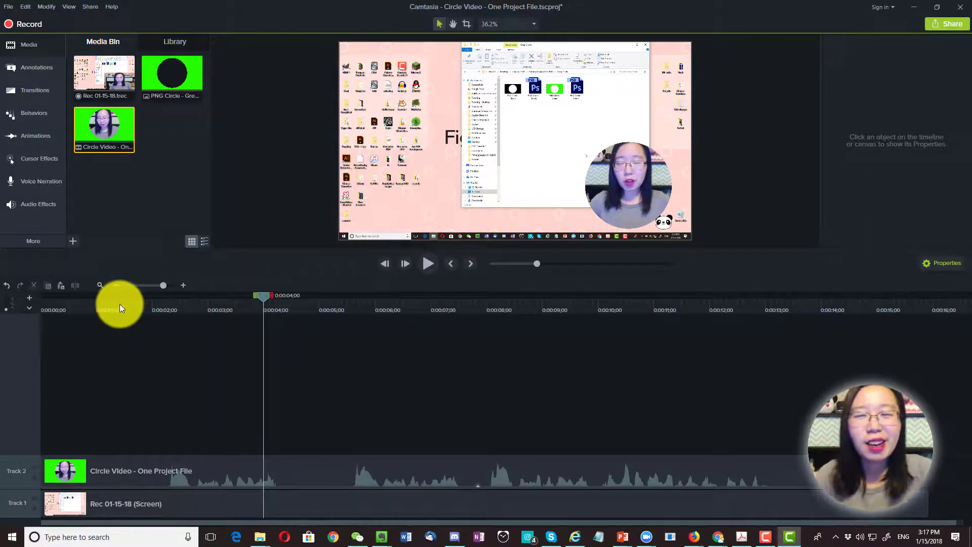